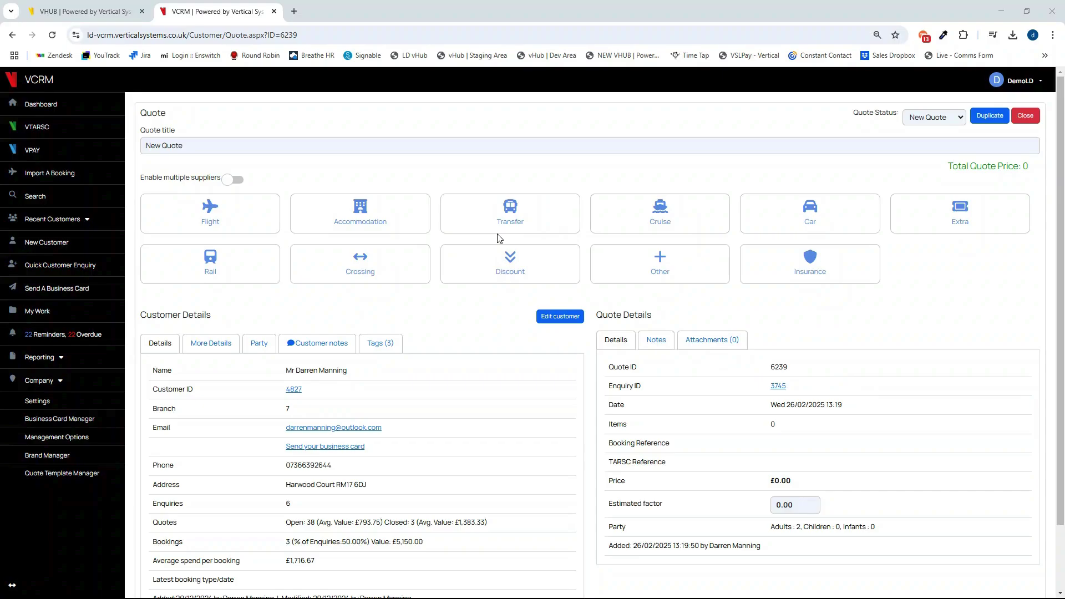
Change the quote title to "Tenerife Holiday"
{"action": "left_click", "coordinate": [225, 143]}
{"action": "left_click_drag", "start_coordinate": [225, 143], "coordinate": [116, 157]}
{"action": "type", "text": "Tenerife Holiday"}
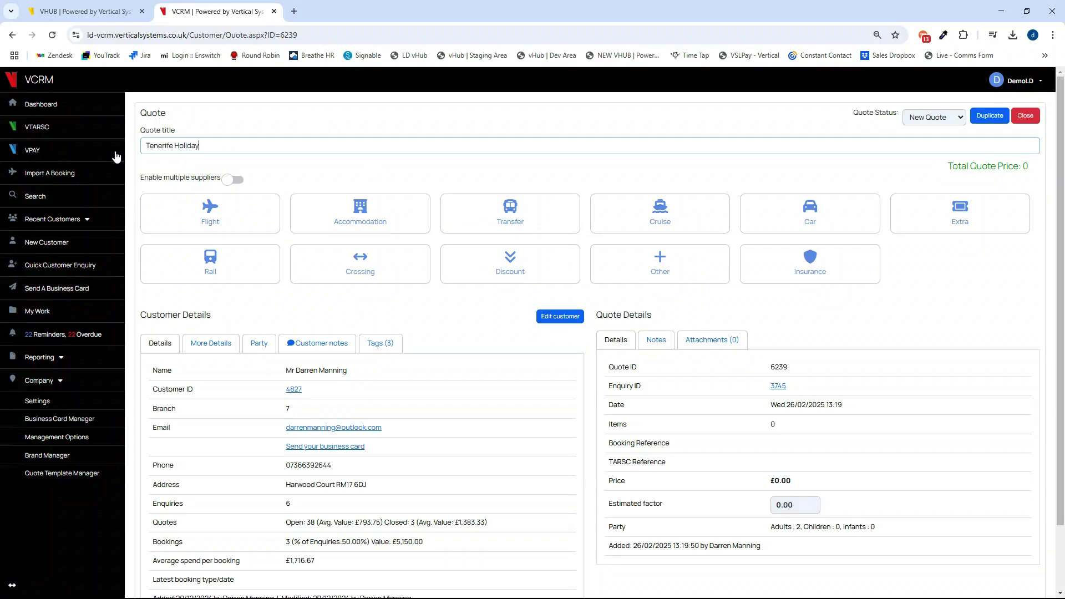
{"action": "left_click", "coordinate": [385, 174]}
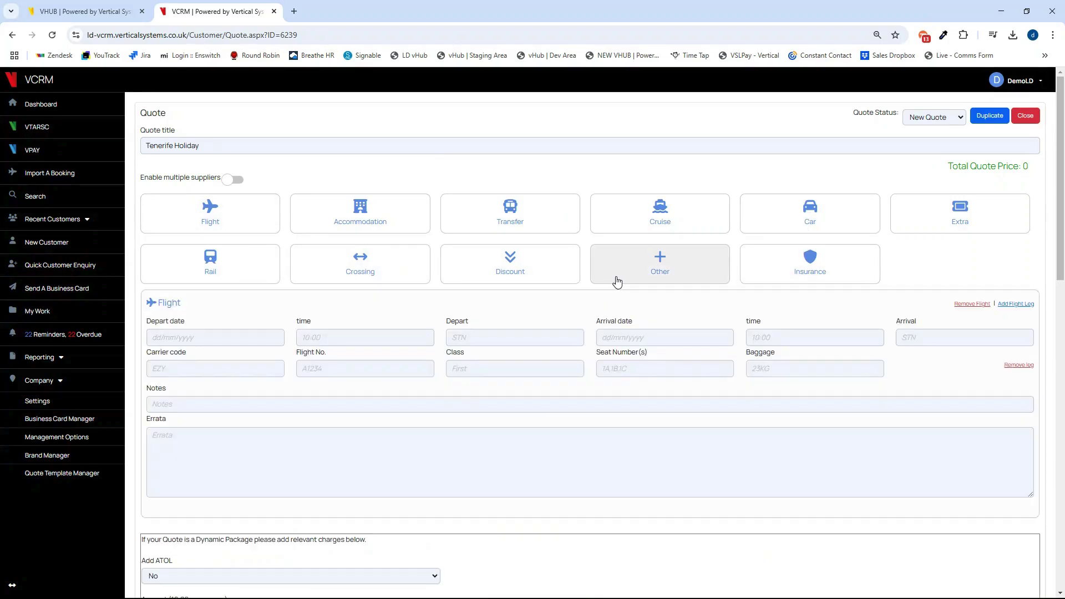
Set the flight's departure to 01/05/2025 at 10:00 from STN (Stansted)
{"action": "left_click", "coordinate": [208, 338]}
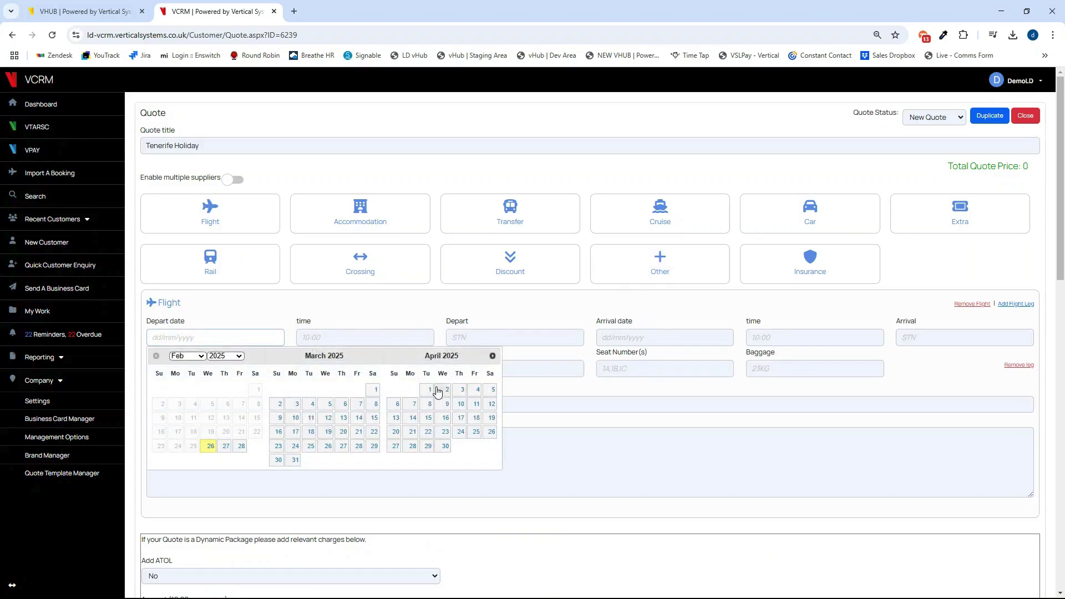
{"action": "left_click", "coordinate": [492, 356]}
{"action": "left_click", "coordinate": [460, 390]}
{"action": "left_click", "coordinate": [314, 333]}
{"action": "type", "text": "10:00"}
{"action": "key", "text": "Tab"}
{"action": "type", "text": "STN"}
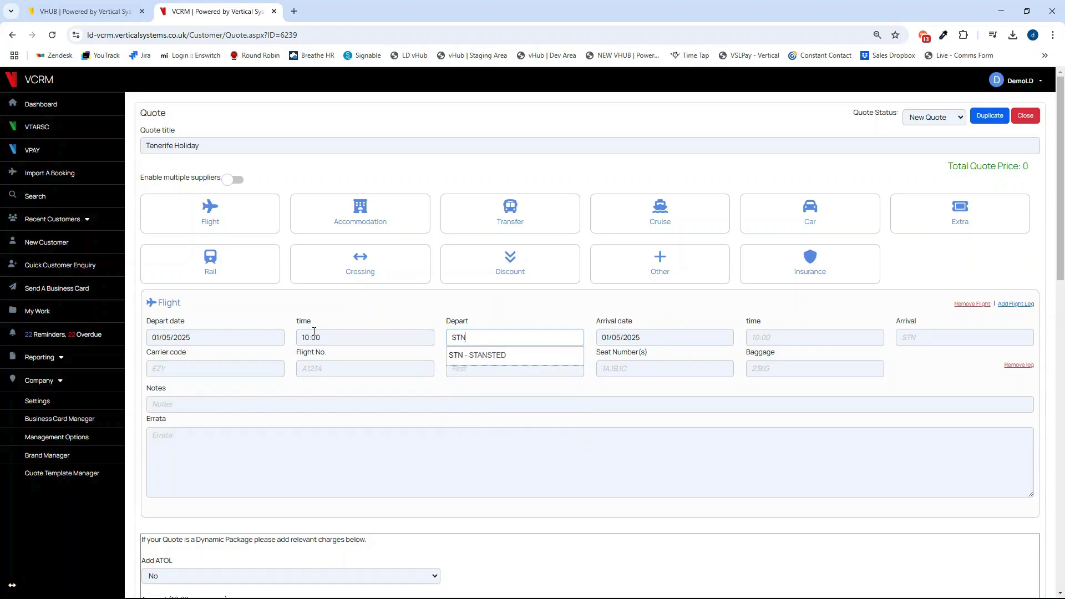
{"action": "left_click", "coordinate": [528, 363]}
Set the outbound flight's arrival time to 14:00 and its arrival airport to TFS
{"action": "left_click", "coordinate": [802, 343]}
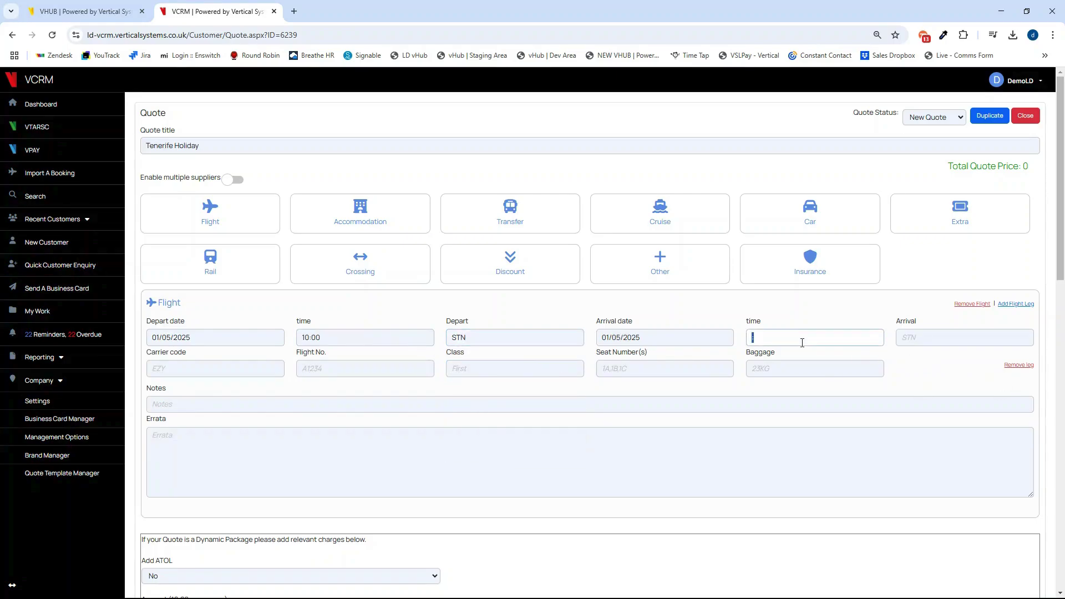
{"action": "key", "text": "Tab"}
{"action": "type", "text": "TFS"}
{"action": "left_click", "coordinate": [930, 358]}
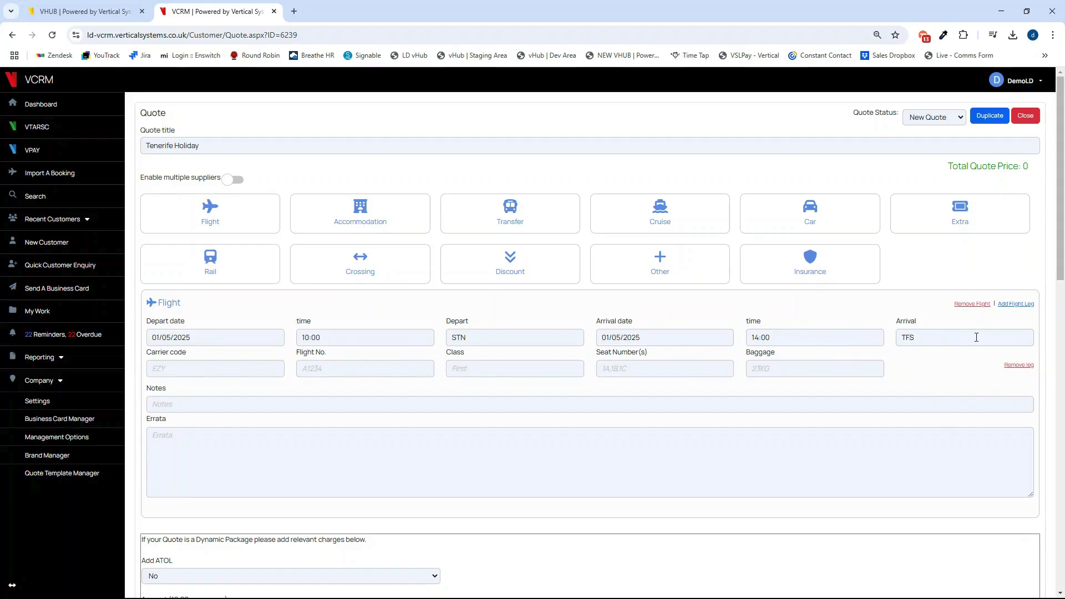
Add a second flight leg departing on 08/05/2025 at 12:00 from TFS
{"action": "left_click", "coordinate": [1010, 309]}
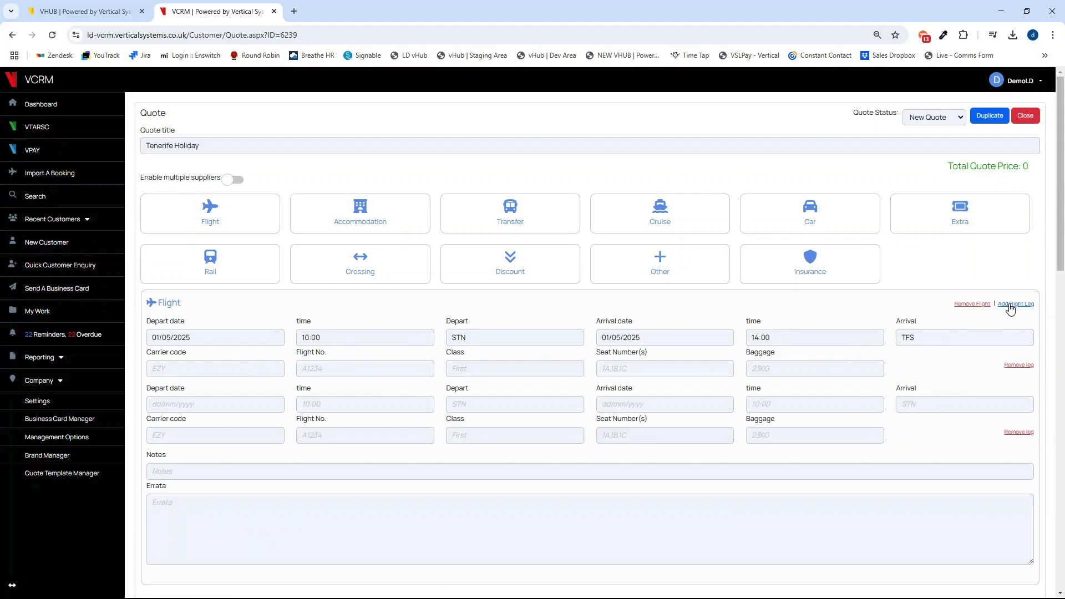
{"action": "left_click", "coordinate": [189, 401]}
{"action": "left_click", "coordinate": [492, 422]}
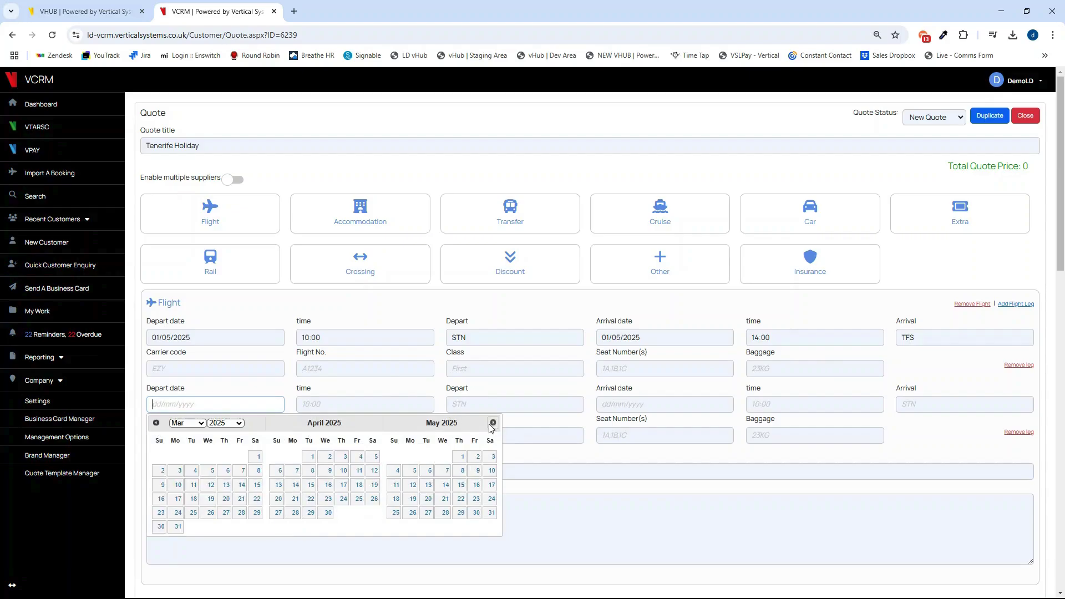
{"action": "left_click", "coordinate": [462, 473]}
{"action": "left_click", "coordinate": [306, 404]}
{"action": "type", "text": "12:00"}
{"action": "key", "text": "Tab"}
{"action": "type", "text": "TF"}
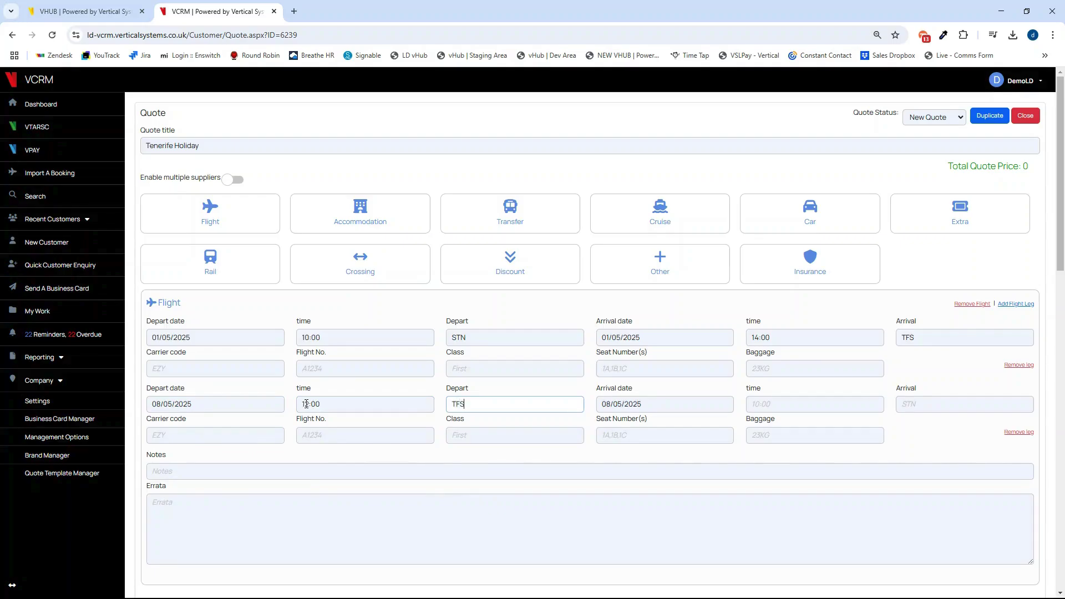
{"action": "left_click", "coordinate": [493, 425]}
Set the return leg's arrival time to 16:00 and its arrival airport to STN
{"action": "left_click", "coordinate": [788, 401]}
{"action": "type", "text": "16:00"}
{"action": "left_click", "coordinate": [953, 404]}
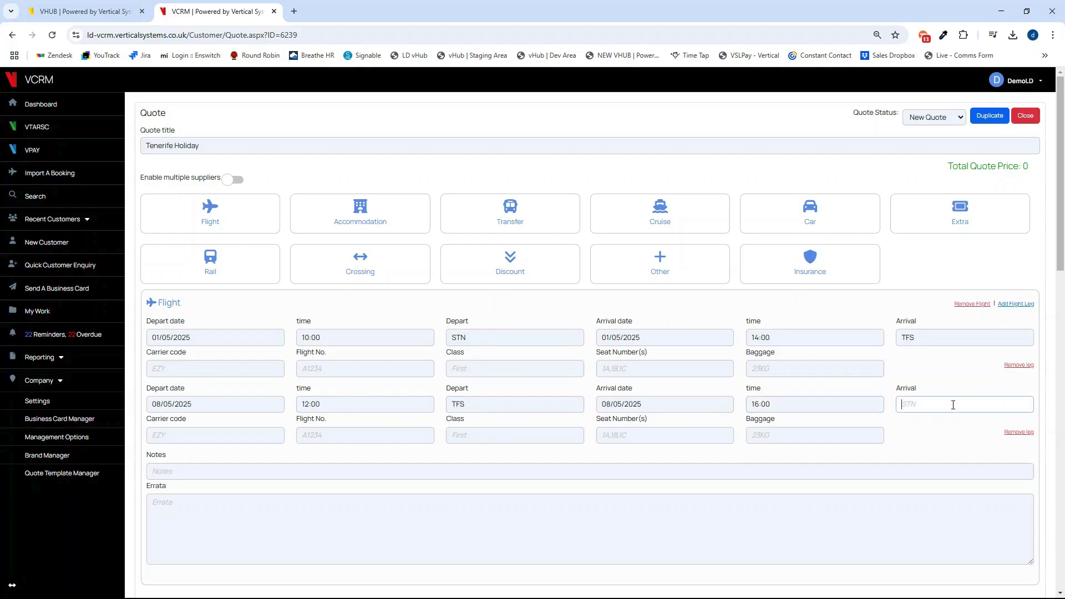
{"action": "type", "text": "STN"}
{"action": "left_click", "coordinate": [951, 421]}
Enter the return leg's carrier as JT2 (JET2) with flight number s1245
{"action": "left_click", "coordinate": [199, 439]}
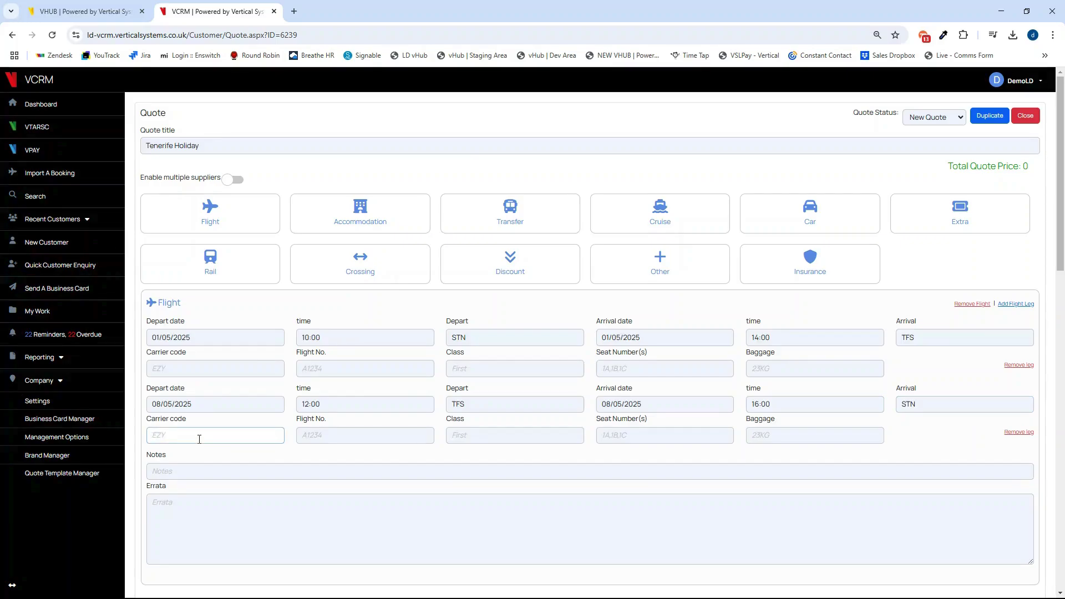
{"action": "type", "text": "jet"}
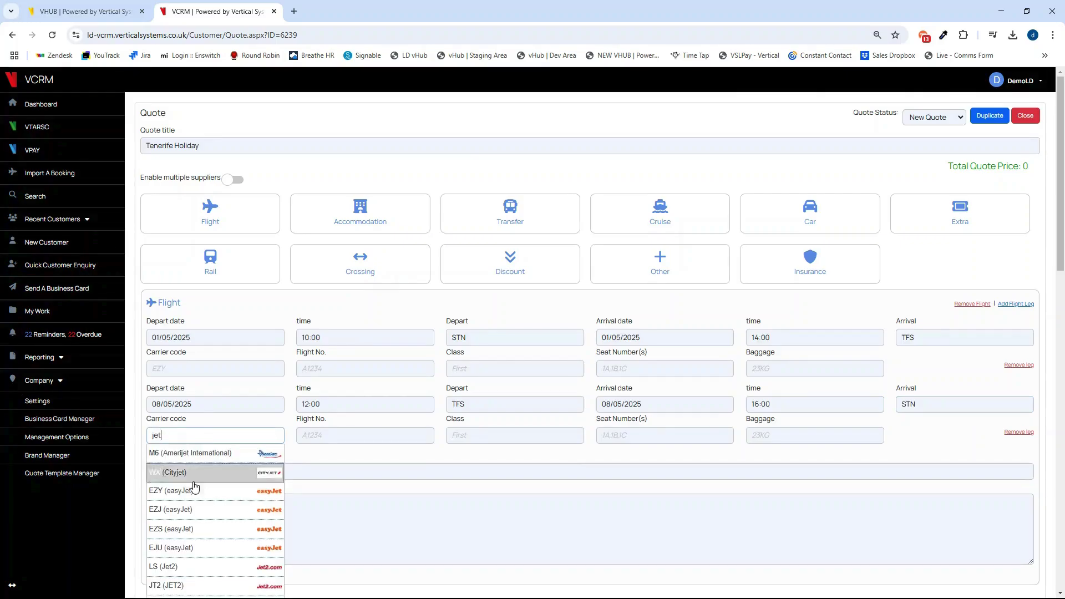
{"action": "left_click", "coordinate": [200, 586]}
{"action": "left_click", "coordinate": [357, 432]}
{"action": "type", "text": "s1245"}
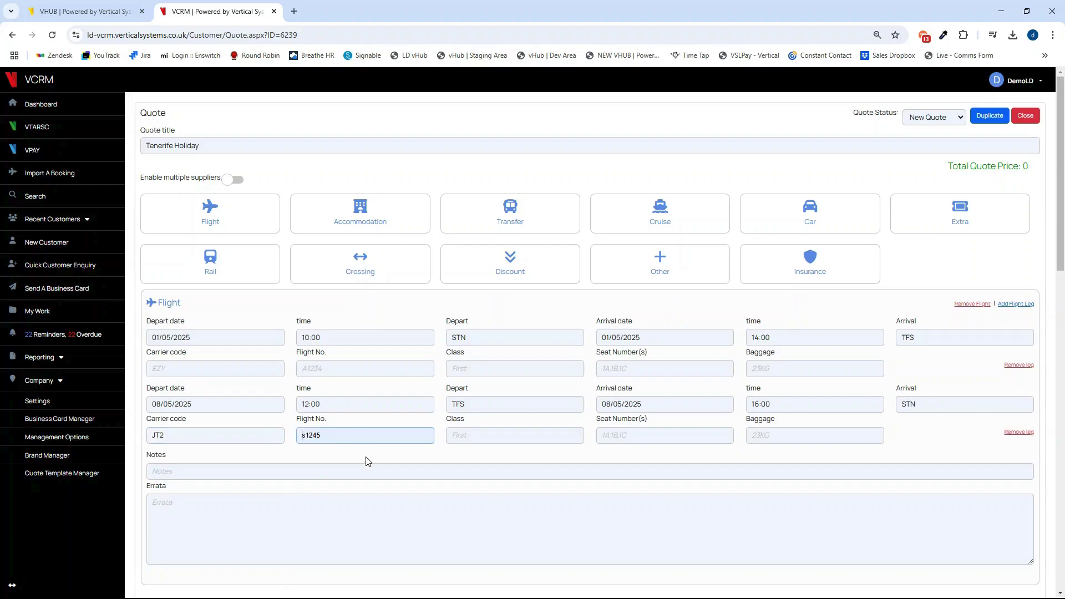
Complete the return leg with Economy class, seat number 21D and 23KG baggage
{"action": "left_click", "coordinate": [473, 435]}
{"action": "left_click", "coordinate": [541, 467]}
{"action": "left_click", "coordinate": [633, 431]}
{"action": "type", "text": "21D"}
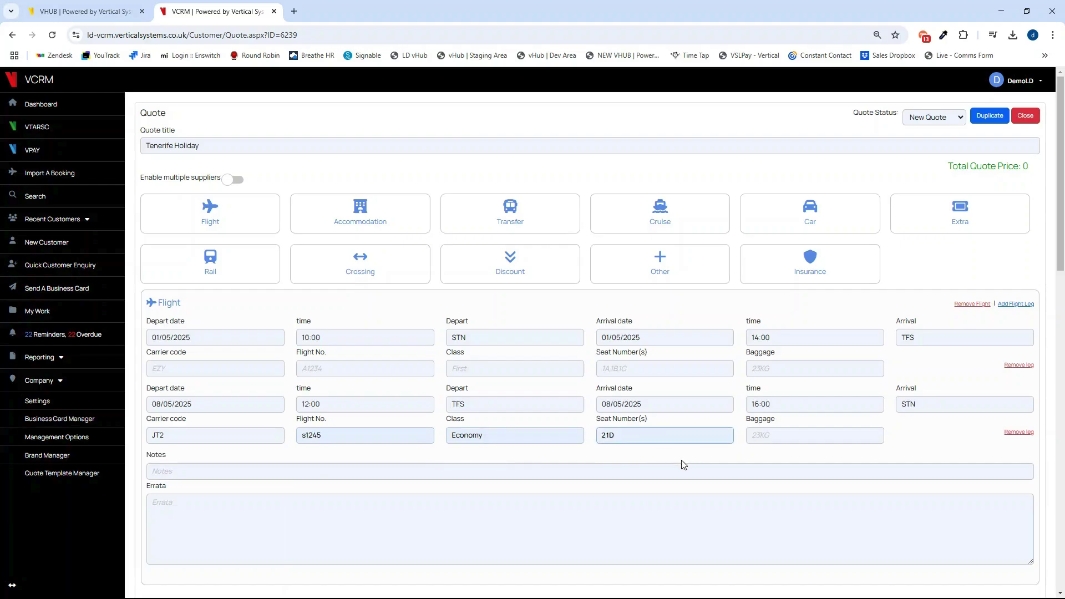
{"action": "left_click", "coordinate": [794, 435]}
{"action": "type", "text": "23KG"}
Add an accommodation item named Hotel Vulcano in the resort Playa De Las Americas
{"action": "scroll", "coordinate": [871, 436], "scroll_direction": "down", "scroll_amount": 2}
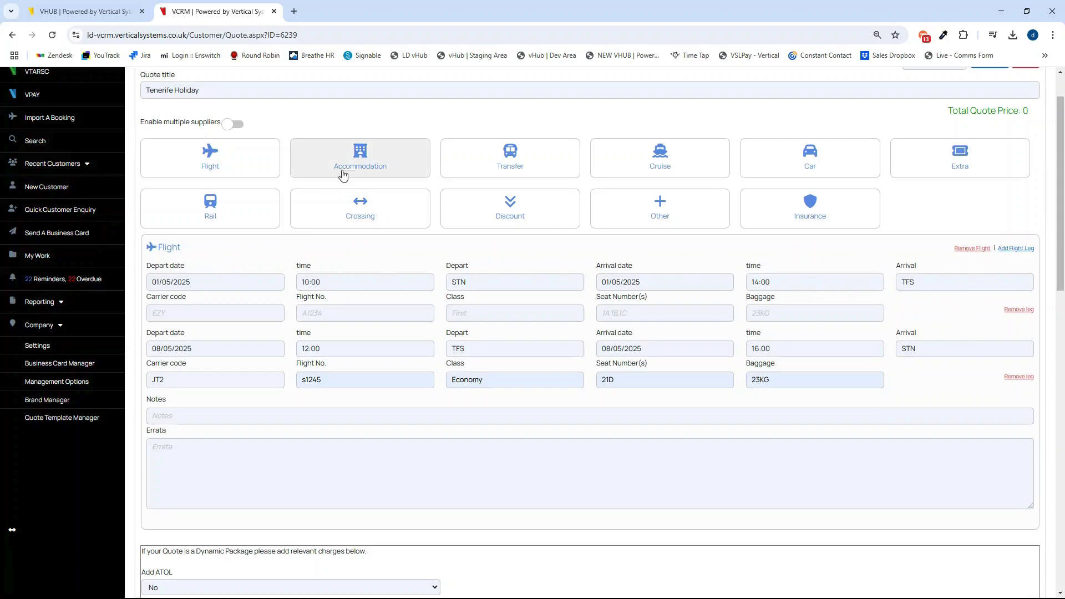
{"action": "left_click", "coordinate": [385, 171]}
{"action": "scroll", "coordinate": [428, 350], "scroll_direction": "down", "scroll_amount": 4}
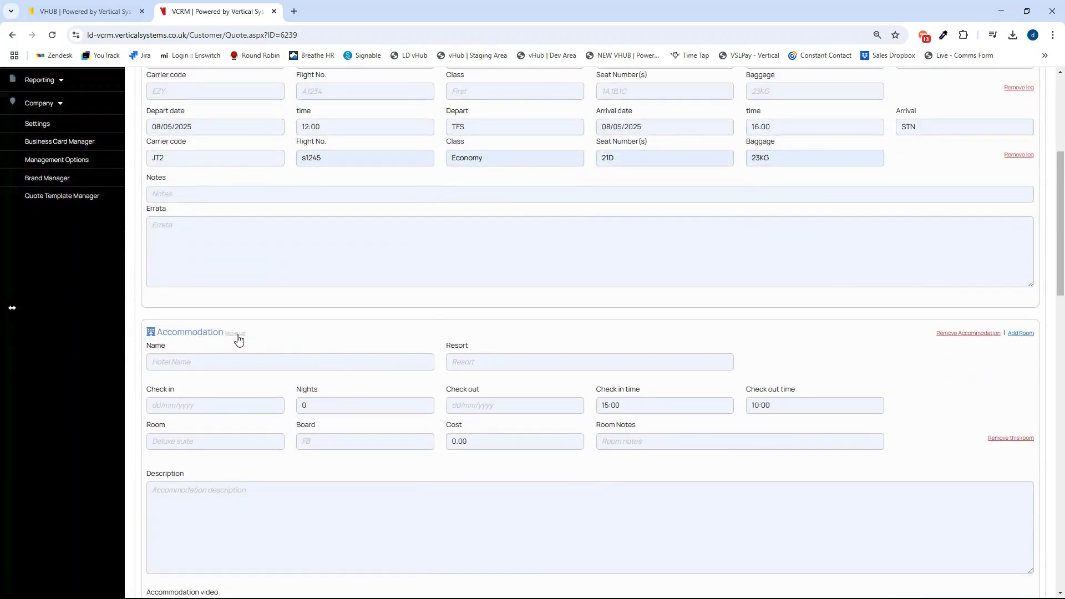
{"action": "left_click", "coordinate": [233, 362]}
{"action": "type", "text": "Hotel Vulcano"}
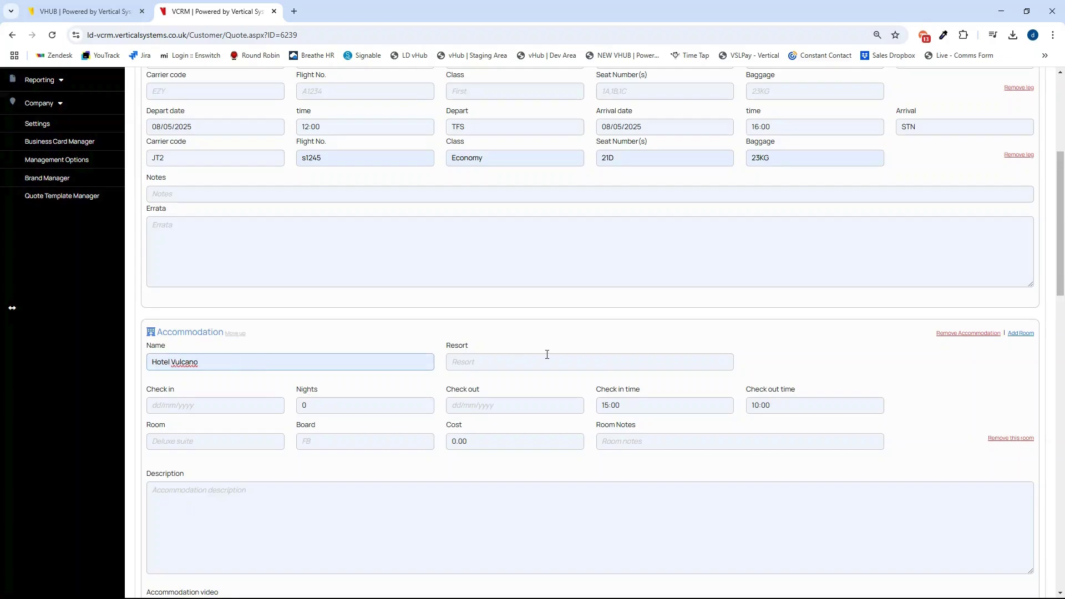
{"action": "left_click", "coordinate": [521, 361]}
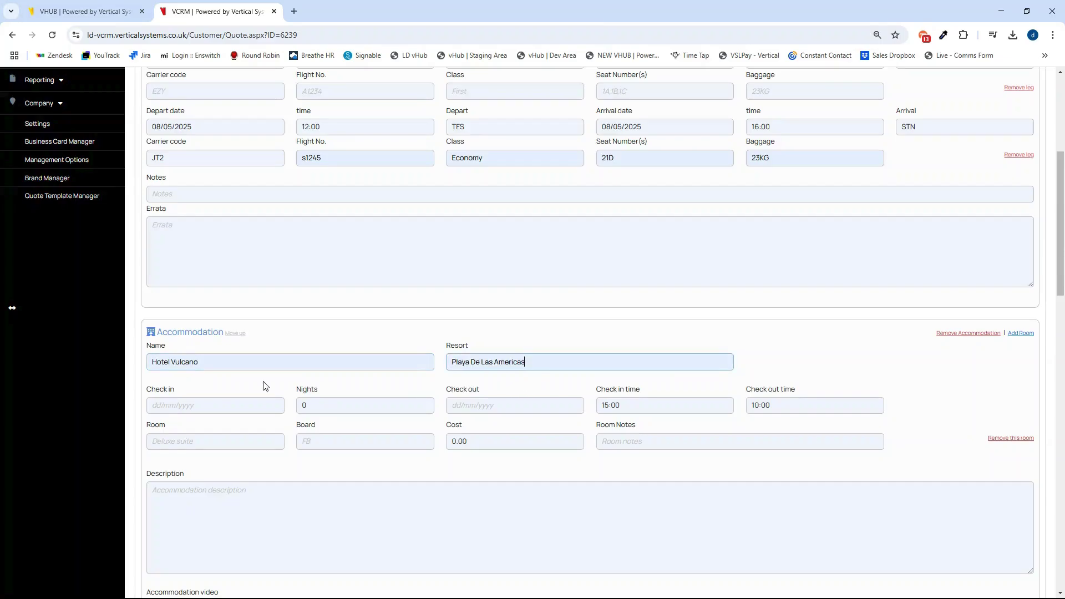
Set the hotel check-in to 01/05/2025 for a stay of 07 nights
{"action": "left_click", "coordinate": [212, 404]}
{"action": "left_click", "coordinate": [493, 424]}
{"action": "left_click", "coordinate": [458, 460]}
{"action": "key", "text": "Tab"}
{"action": "type", "text": "07"}
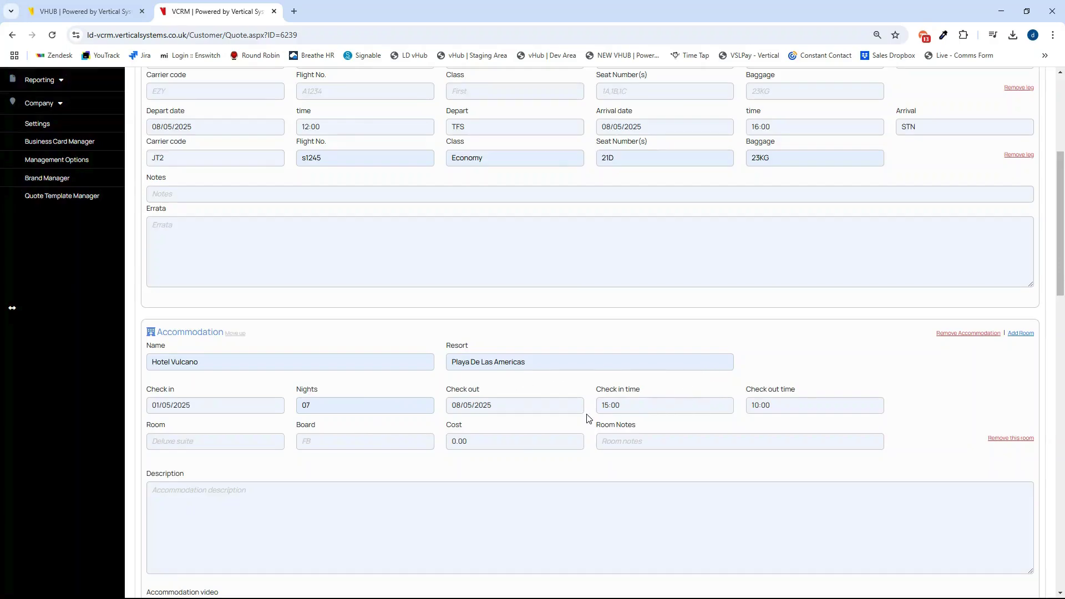
Set the hotel's room to Suite and the board to All Inclusive
{"action": "left_click", "coordinate": [217, 441]}
{"action": "type", "text": "Suite"}
{"action": "left_click", "coordinate": [321, 443]}
{"action": "type", "text": "All Inclusive"}
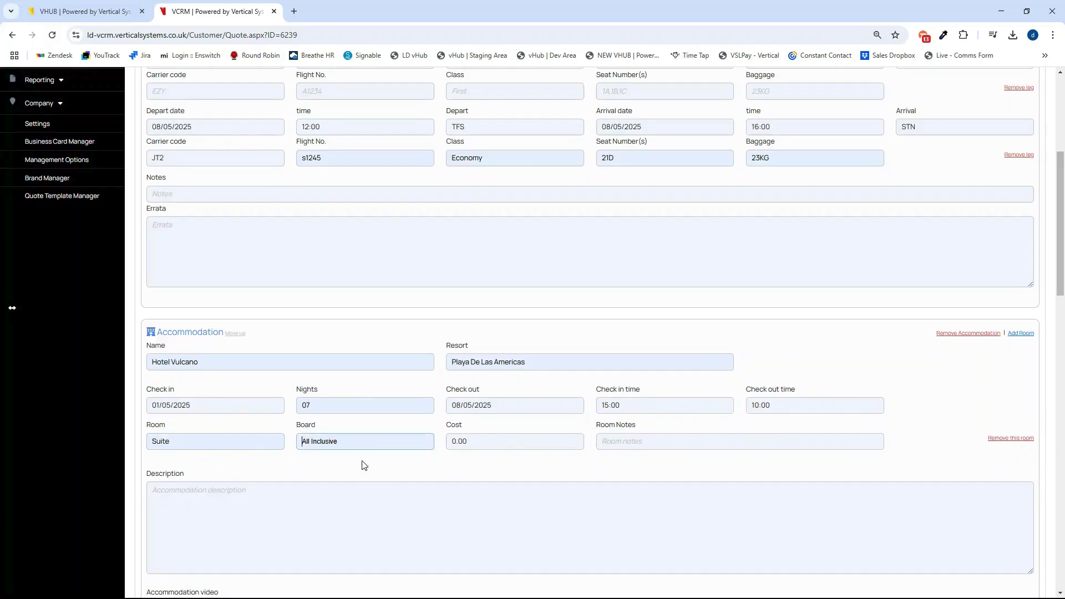
{"action": "left_click", "coordinate": [461, 469]}
{"action": "scroll", "coordinate": [460, 468], "scroll_direction": "down", "scroll_amount": 3}
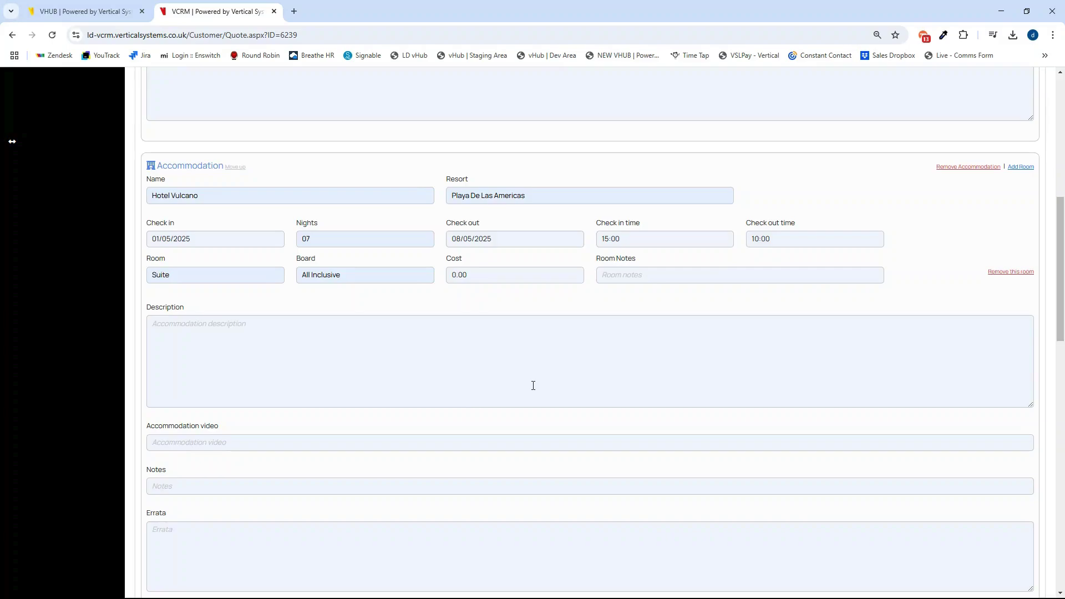
{"action": "left_click", "coordinate": [259, 445]}
{"action": "type", "text": "https://youtu.be/VaVHs40llx8"}
{"action": "left_click", "coordinate": [266, 470]}
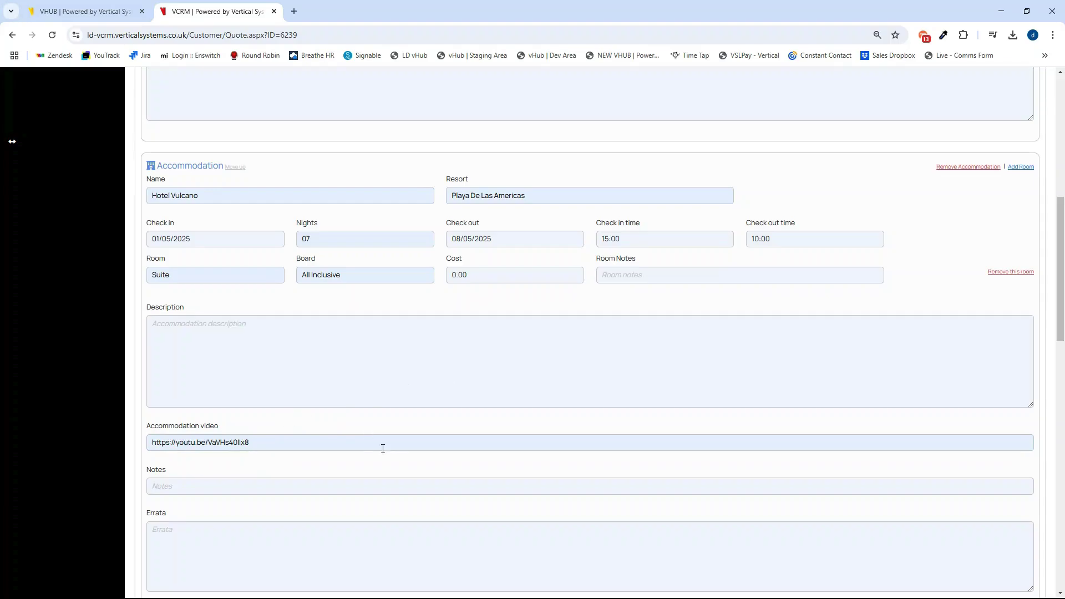
Enable multiple suppliers to examine the separate cost fields for the flight and accommodation, and disable it again
{"action": "left_click_drag", "start_coordinate": [1059, 259], "coordinate": [1051, 144]}
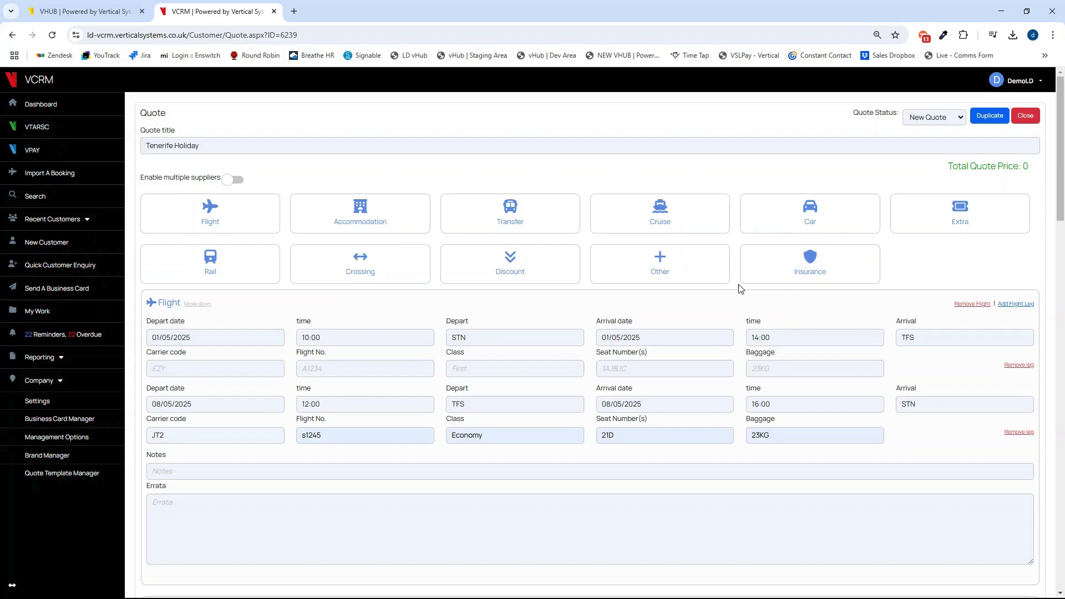
{"action": "left_click_drag", "start_coordinate": [1058, 128], "coordinate": [1056, 390]}
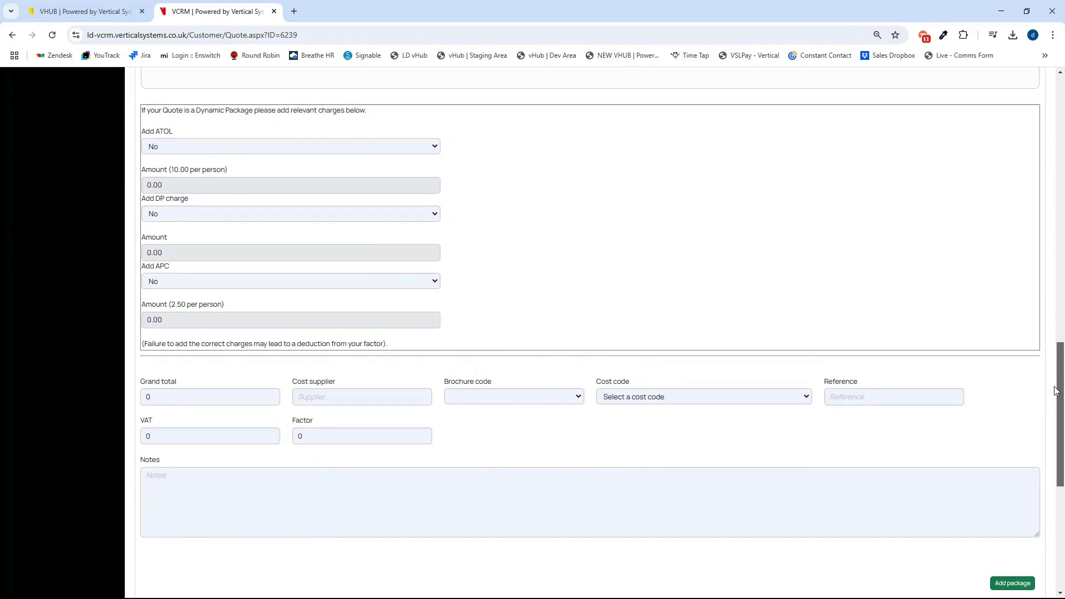
{"action": "left_click_drag", "start_coordinate": [1055, 390], "coordinate": [1057, 124]}
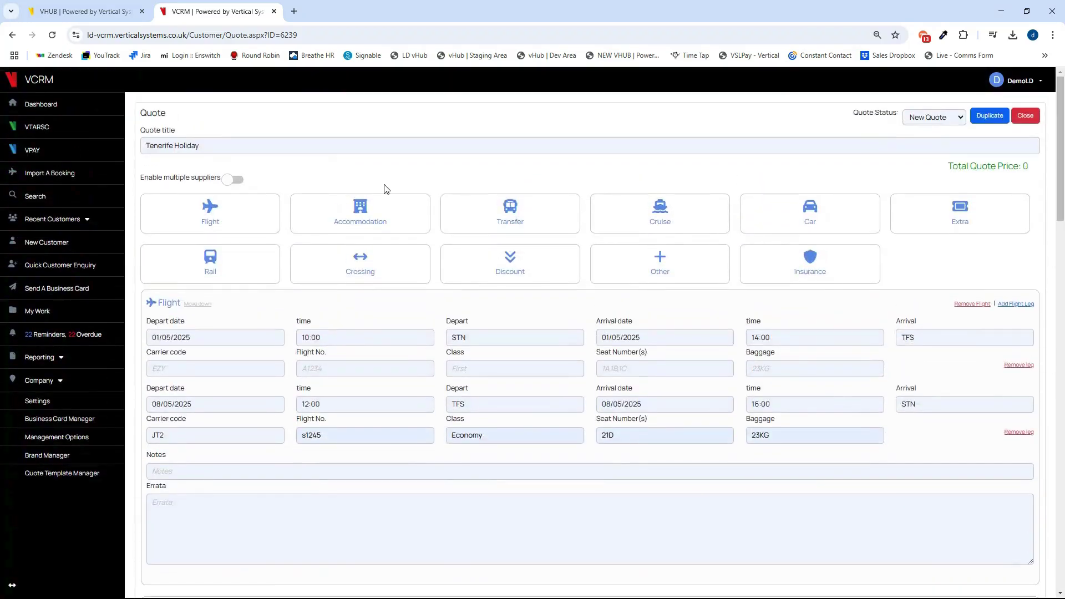
{"action": "left_click", "coordinate": [229, 179]}
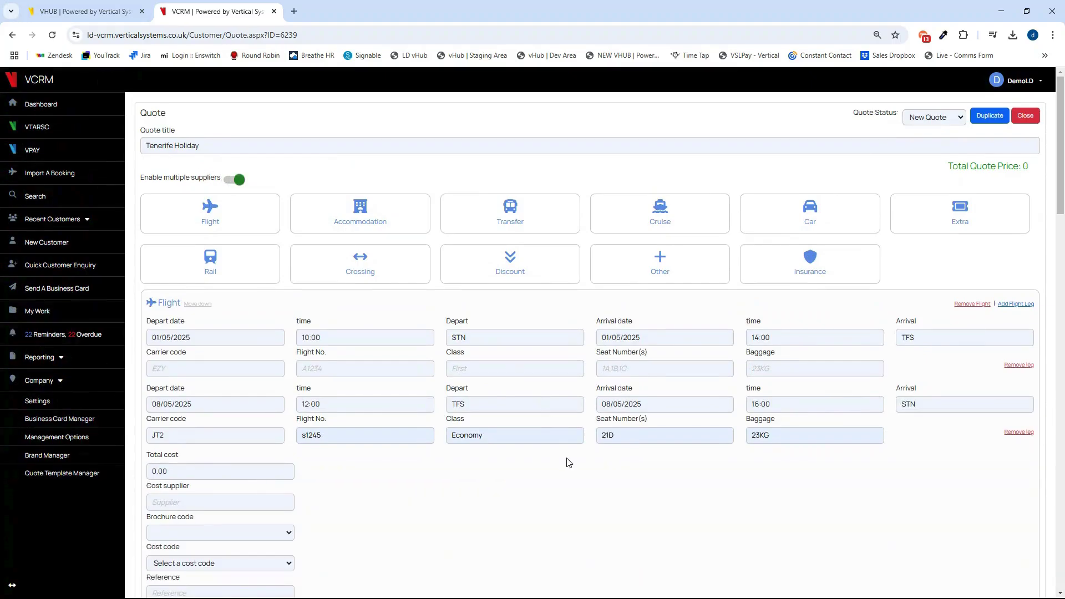
{"action": "scroll", "coordinate": [568, 467], "scroll_direction": "down", "scroll_amount": 2}
{"action": "scroll", "coordinate": [568, 468], "scroll_direction": "down", "scroll_amount": 1}
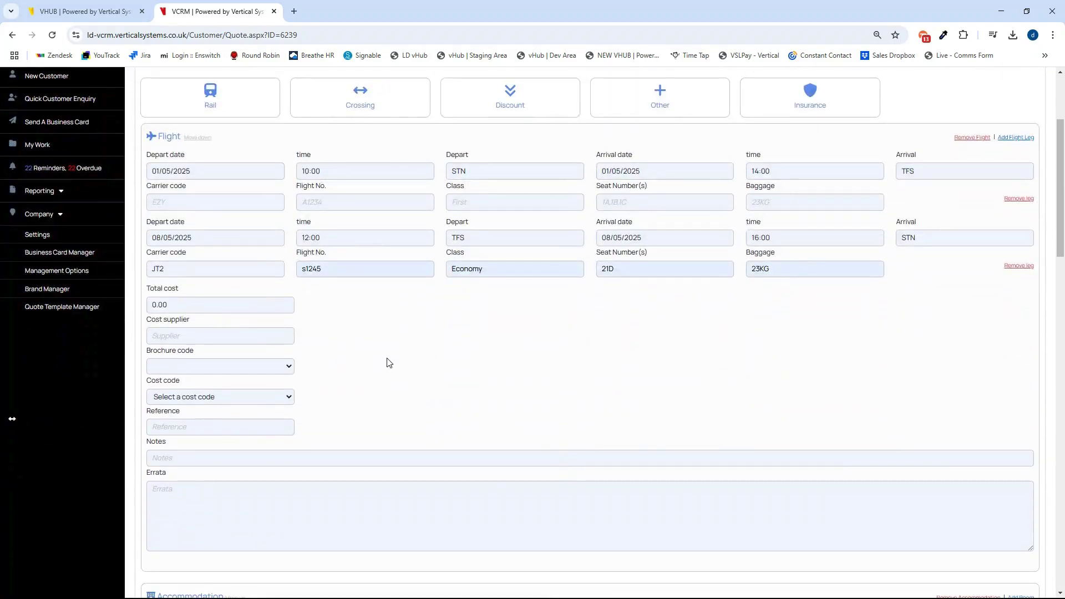
{"action": "scroll", "coordinate": [364, 364], "scroll_direction": "down", "scroll_amount": 7}
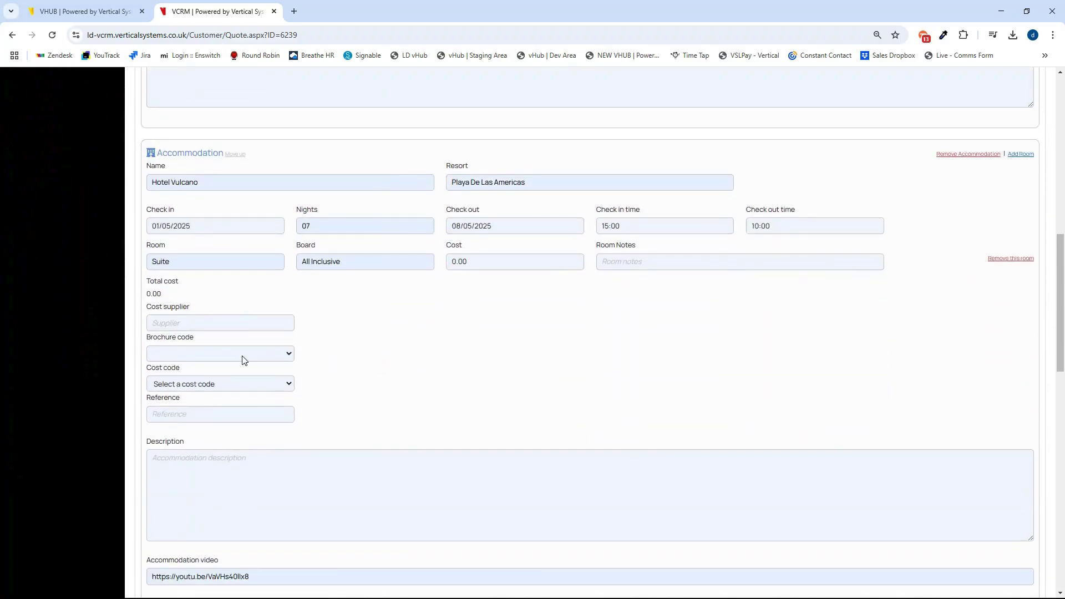
{"action": "scroll", "coordinate": [463, 386], "scroll_direction": "up", "scroll_amount": 3}
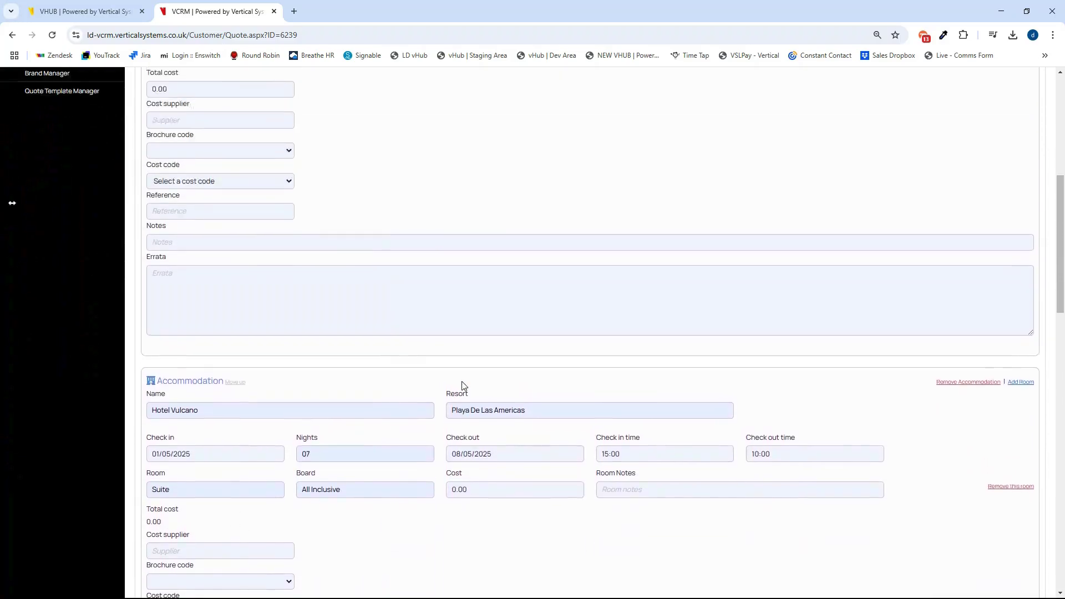
{"action": "scroll", "coordinate": [463, 386], "scroll_direction": "up", "scroll_amount": 6}
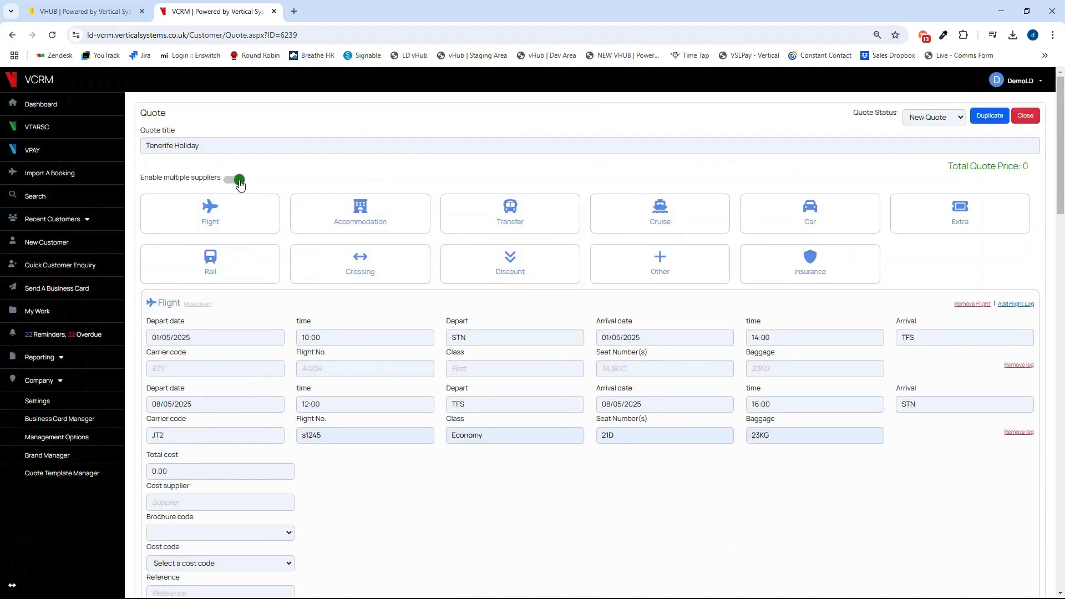
{"action": "left_click", "coordinate": [238, 181]}
Set the grand total to 1200 and add the single-supplier package to the quote
{"action": "left_click_drag", "start_coordinate": [1060, 130], "coordinate": [1047, 380]}
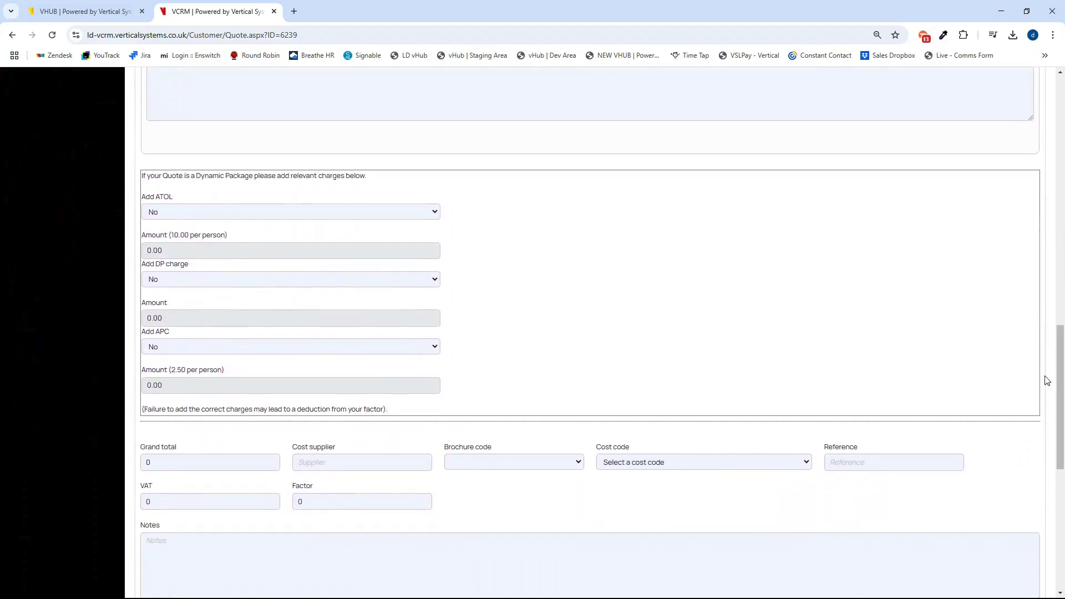
{"action": "double_click", "coordinate": [145, 462]}
{"action": "type", "text": "1200"}
{"action": "left_click", "coordinate": [637, 511]}
{"action": "scroll", "coordinate": [637, 506], "scroll_direction": "down", "scroll_amount": 4}
{"action": "left_click", "coordinate": [1011, 426]}
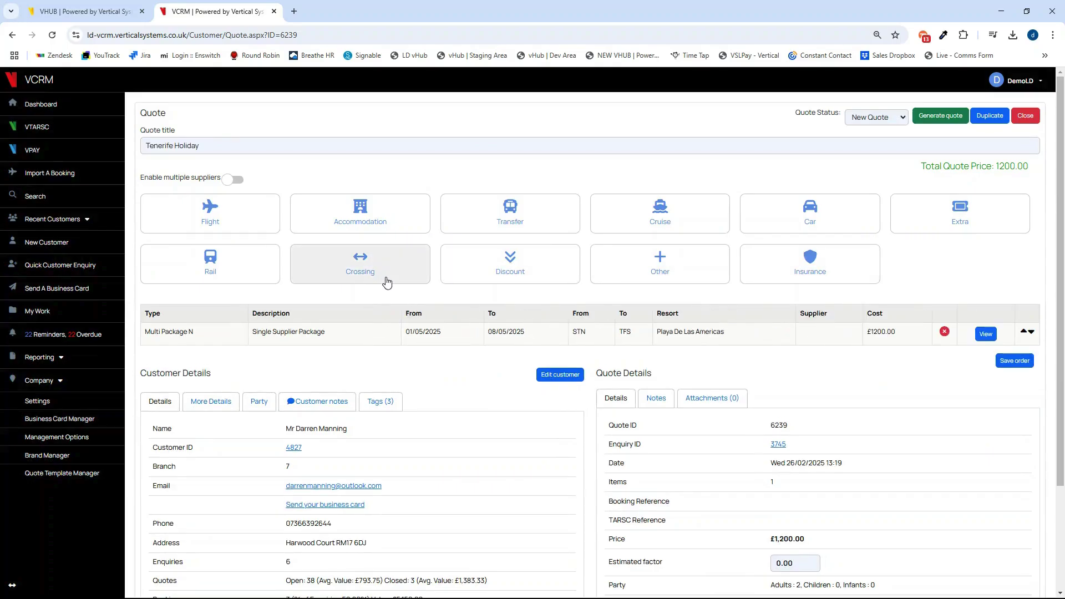
Generate the quote and review the itinerary and customer response options in its preview
{"action": "left_click", "coordinate": [943, 116]}
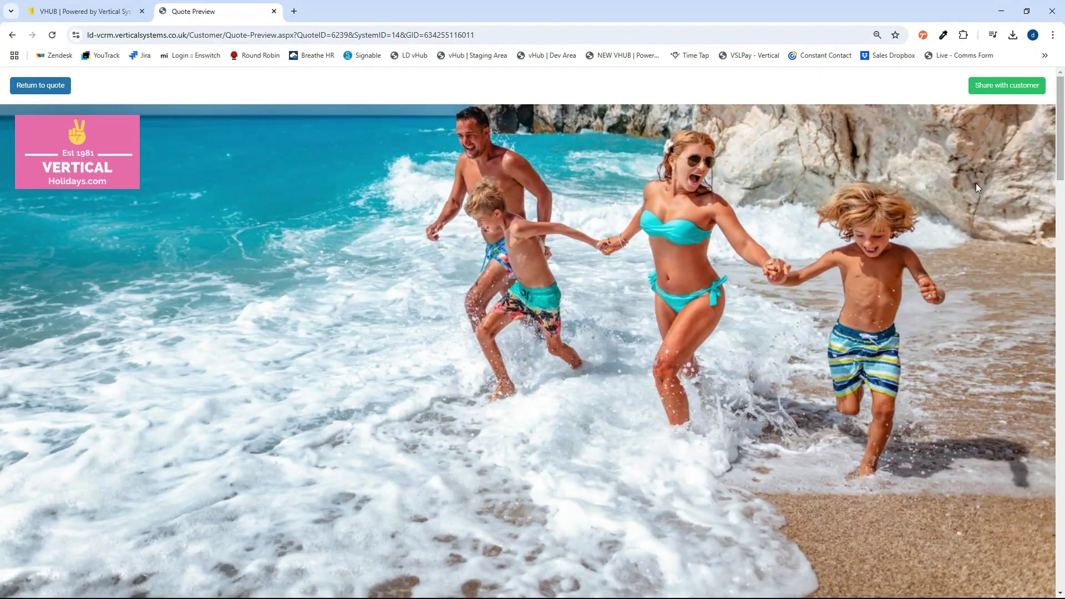
{"action": "scroll", "coordinate": [976, 188], "scroll_direction": "down", "scroll_amount": 15}
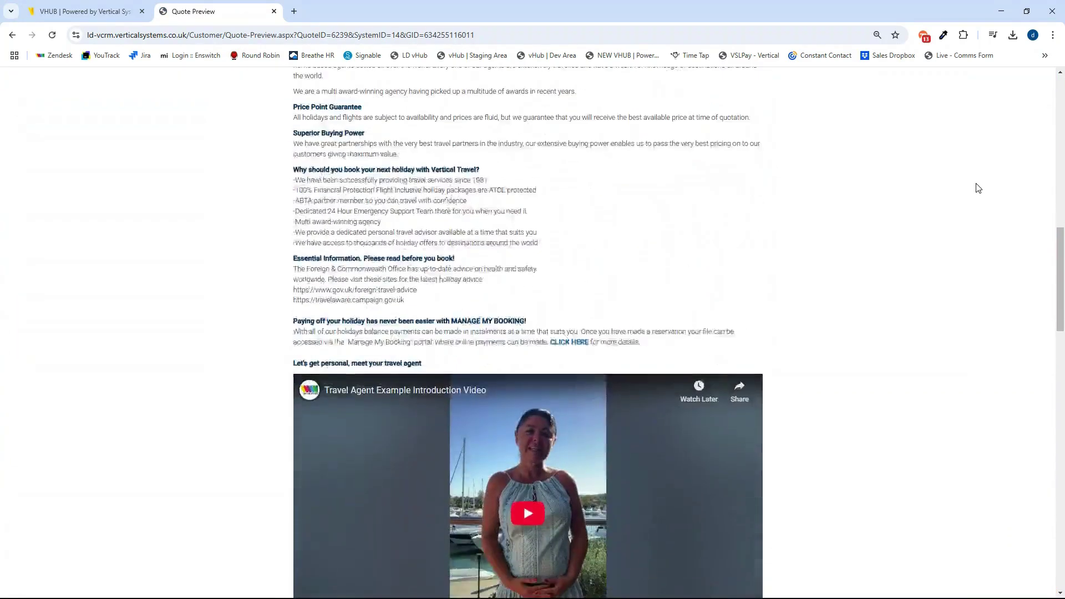
{"action": "scroll", "coordinate": [977, 188], "scroll_direction": "down", "scroll_amount": 15}
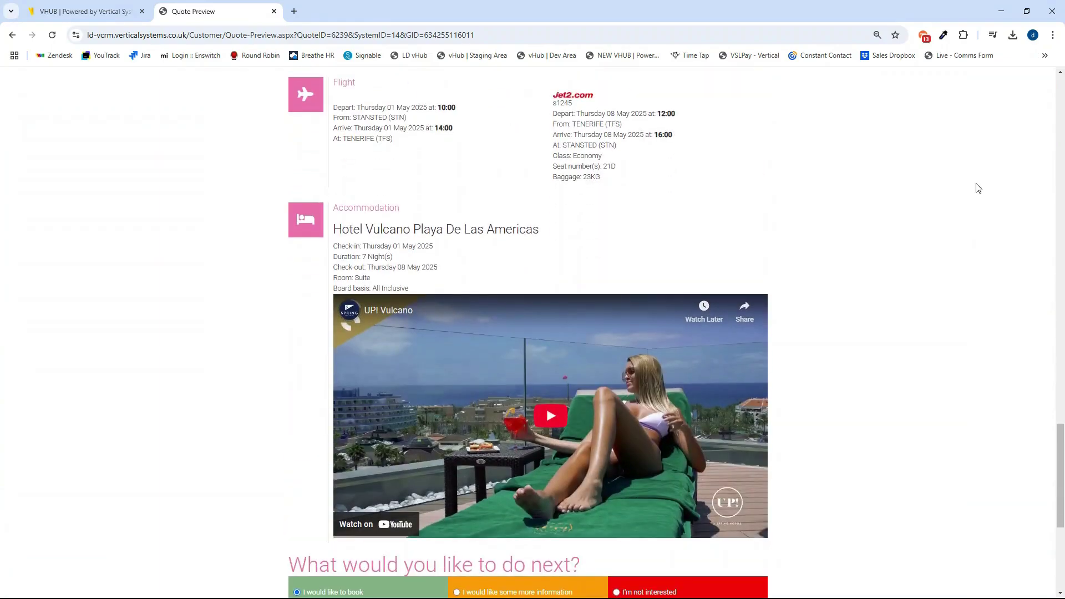
{"action": "scroll", "coordinate": [976, 186], "scroll_direction": "up", "scroll_amount": 1}
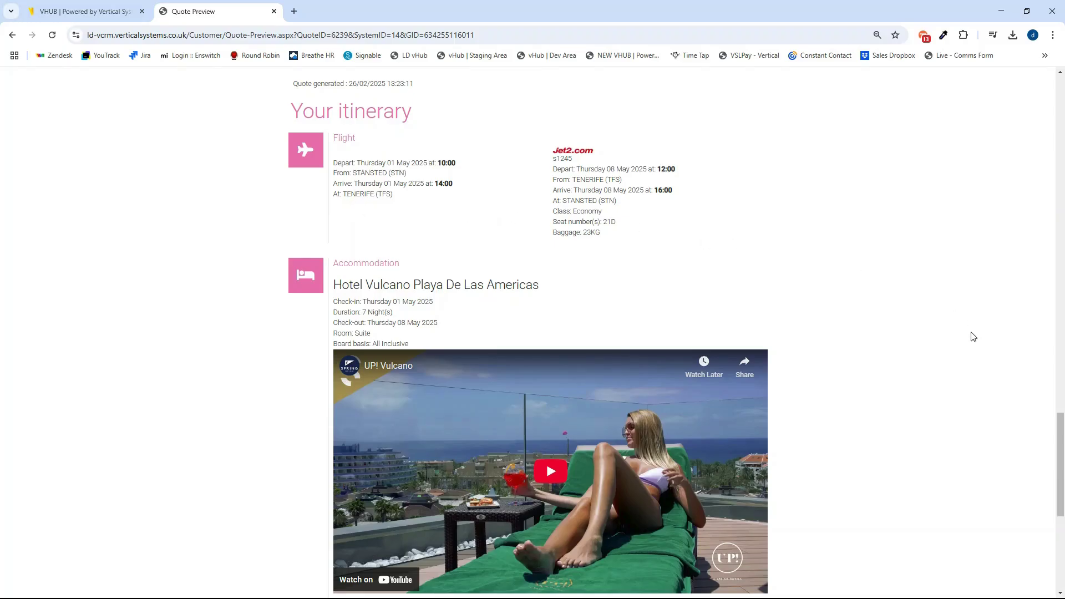
{"action": "scroll", "coordinate": [971, 330], "scroll_direction": "down", "scroll_amount": 3}
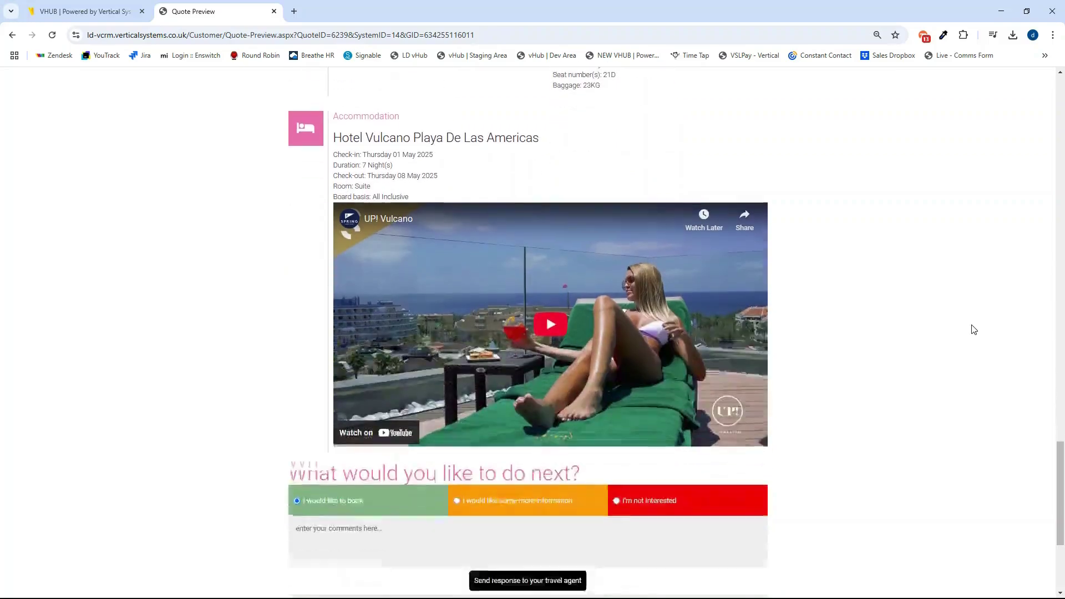